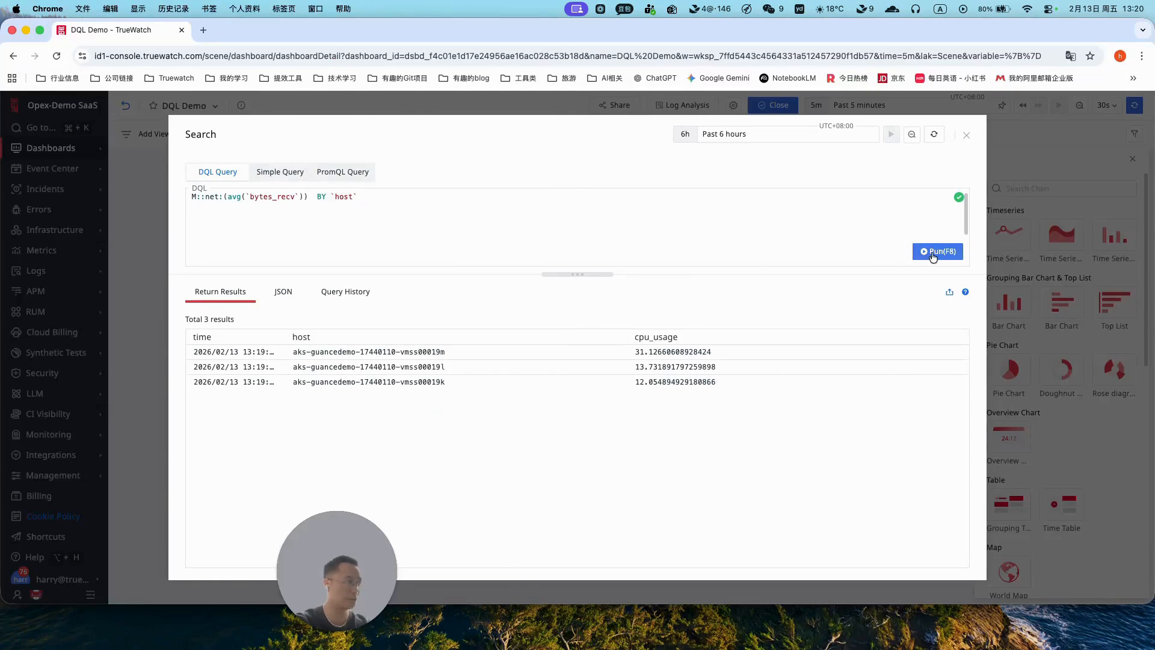
- Close the search window, add an area time series chart to the dashboard, and switch its query to the DQL code editor
click(966, 135)
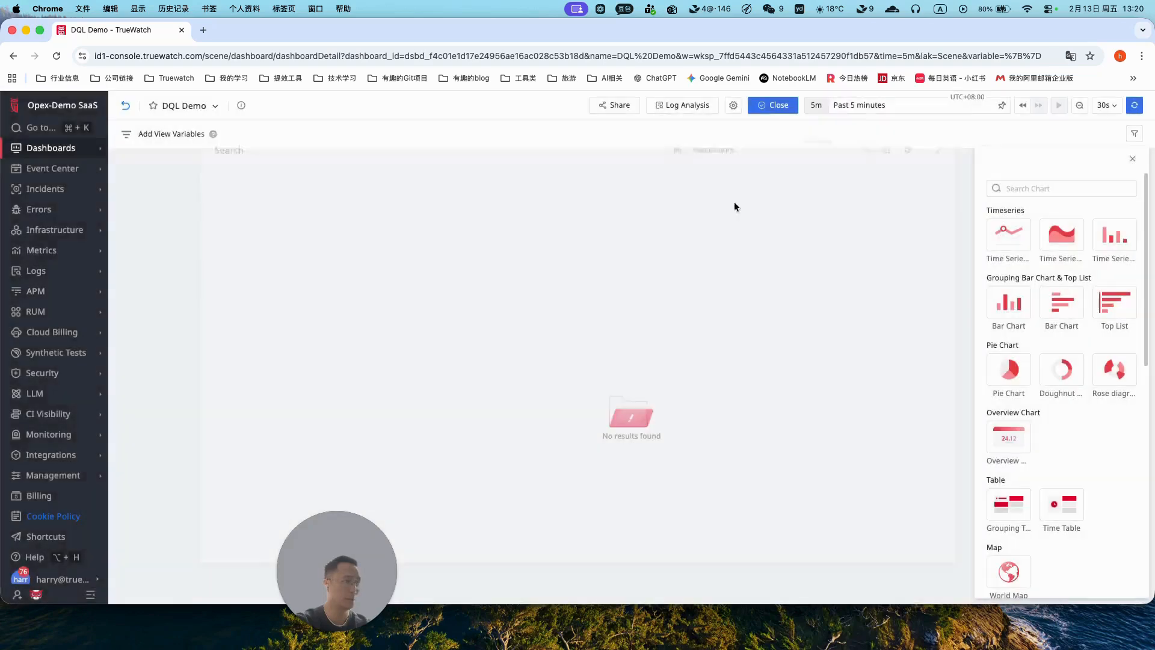
drag(1062, 234, 424, 246)
drag(461, 316, 461, 249)
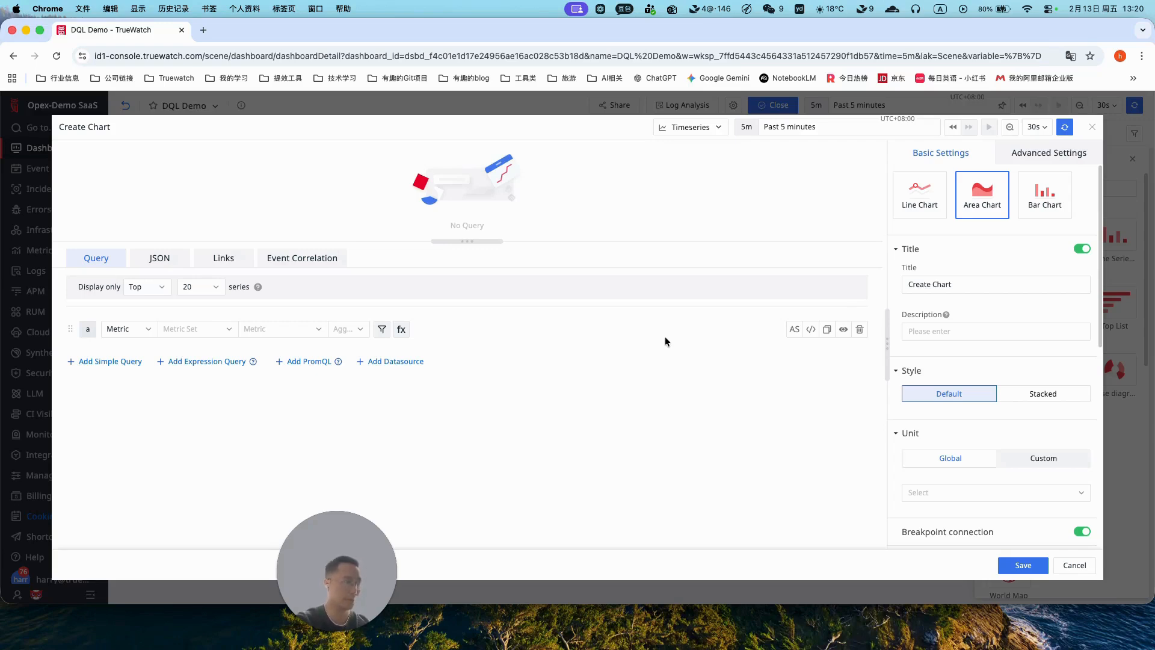
click(810, 329)
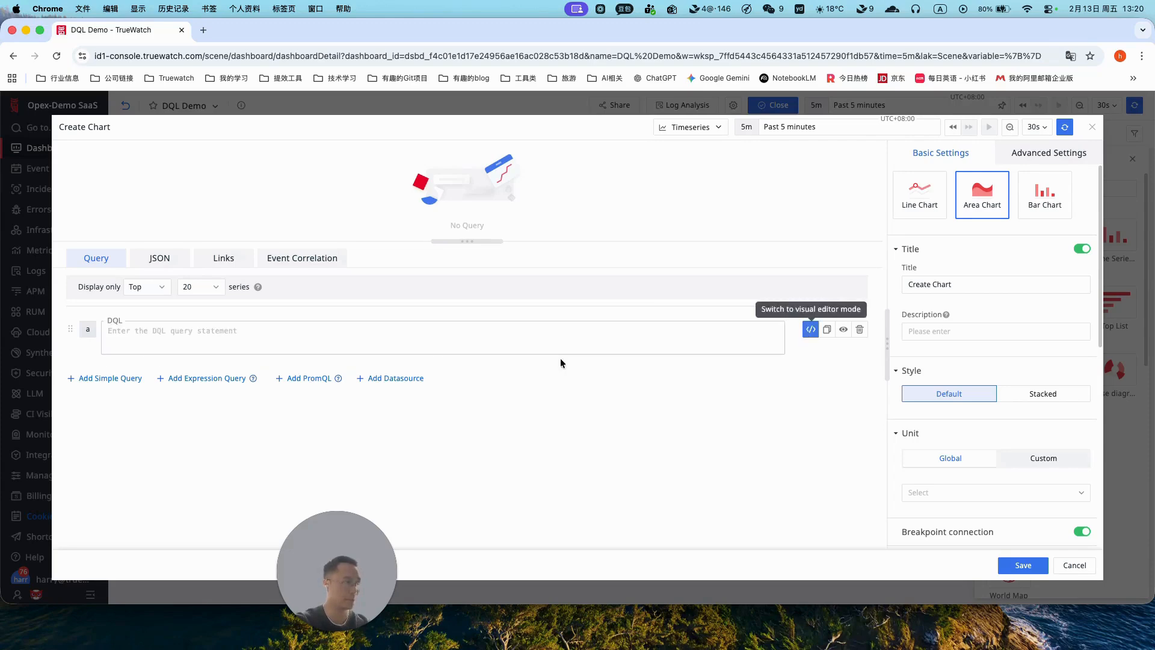
- Copy the full query from the Scenario 2 slide in PowerPoint and enter M::net:(avg(`bytes_recv`)) [:::rate] BY `host` as the chart's DQL in Chrome
text([:::rate])
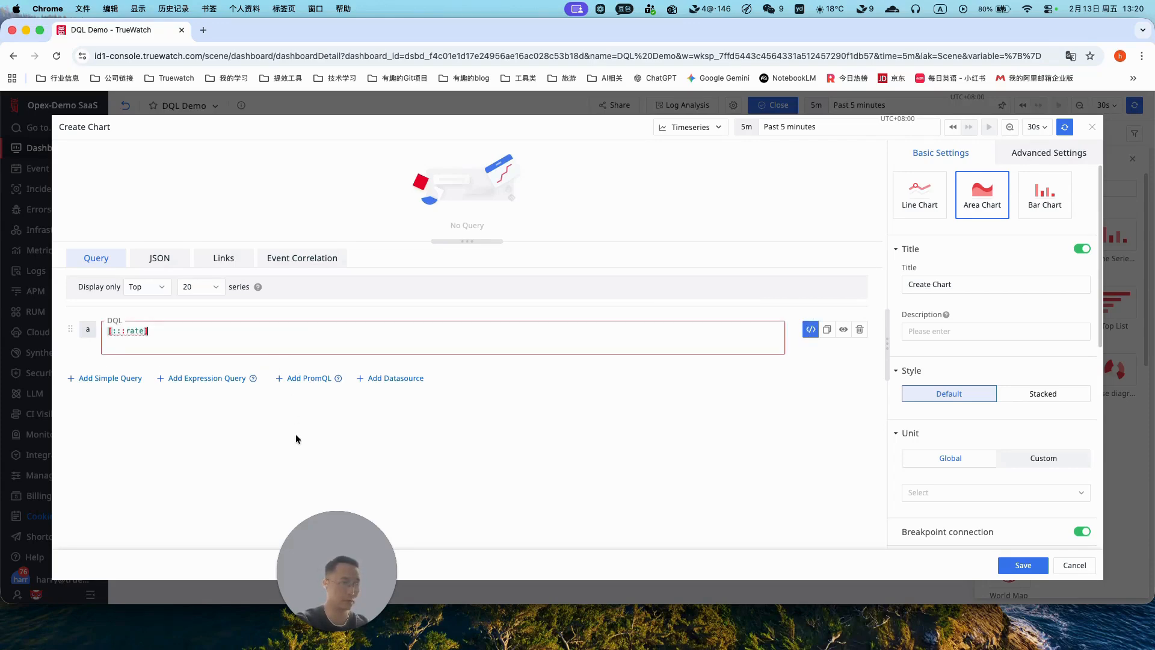
key(super+Tab)
click(510, 310)
click(450, 308)
click(408, 307)
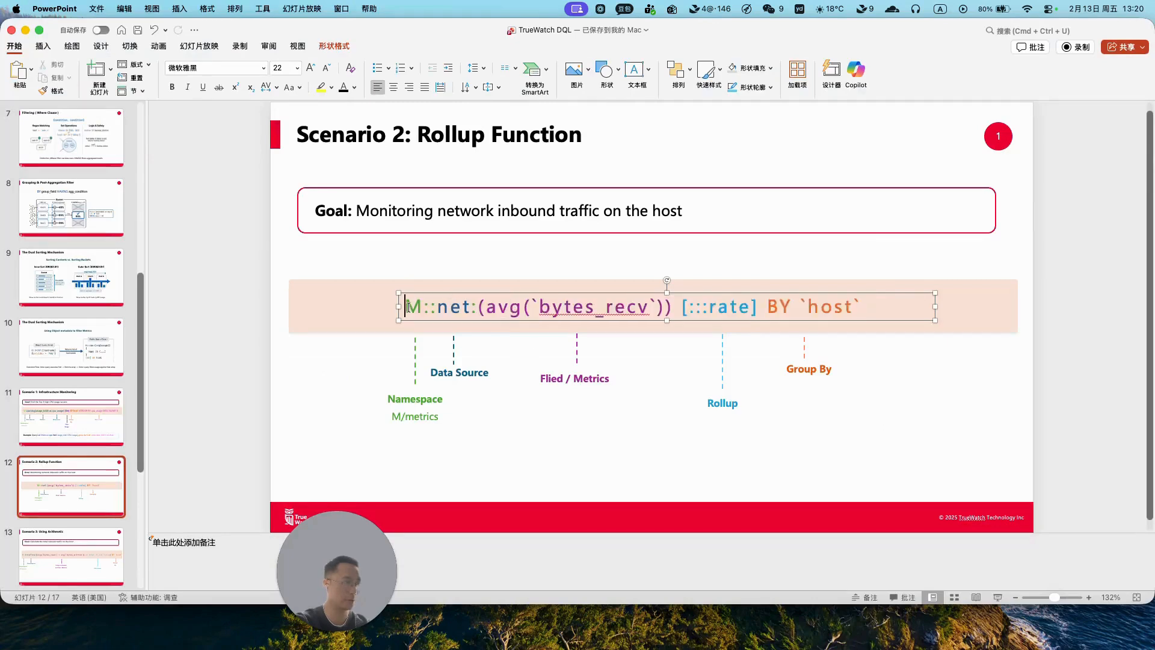
drag(408, 307, 867, 308)
key(super+c)
key(super+Tab)
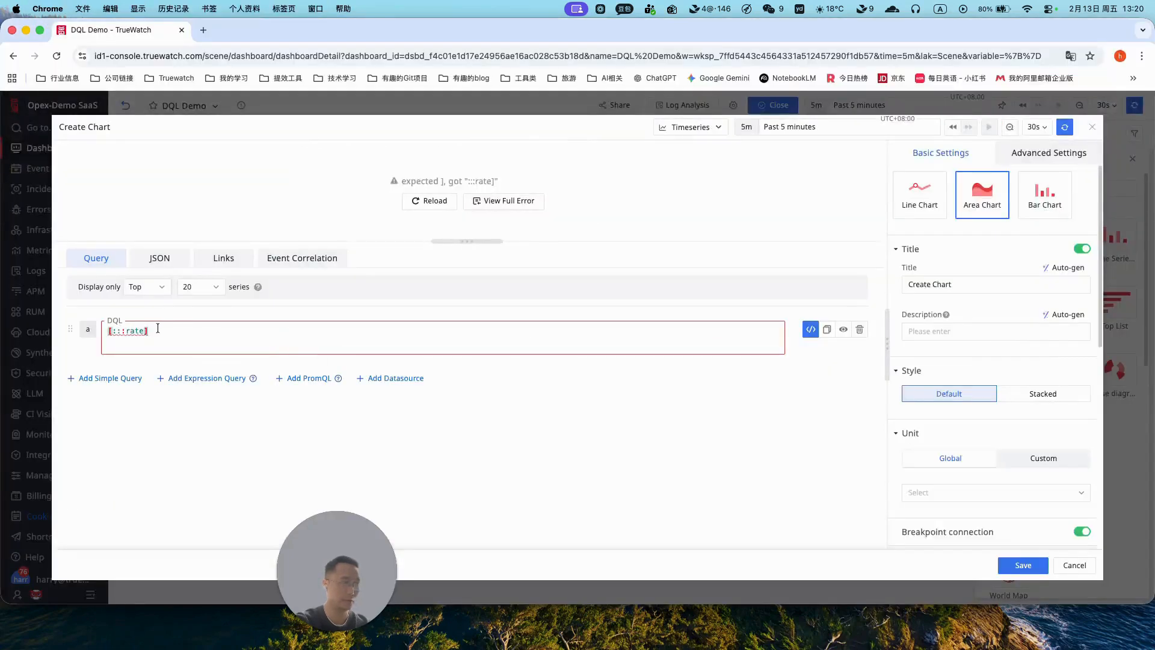
key(super+a)
key(super+v)
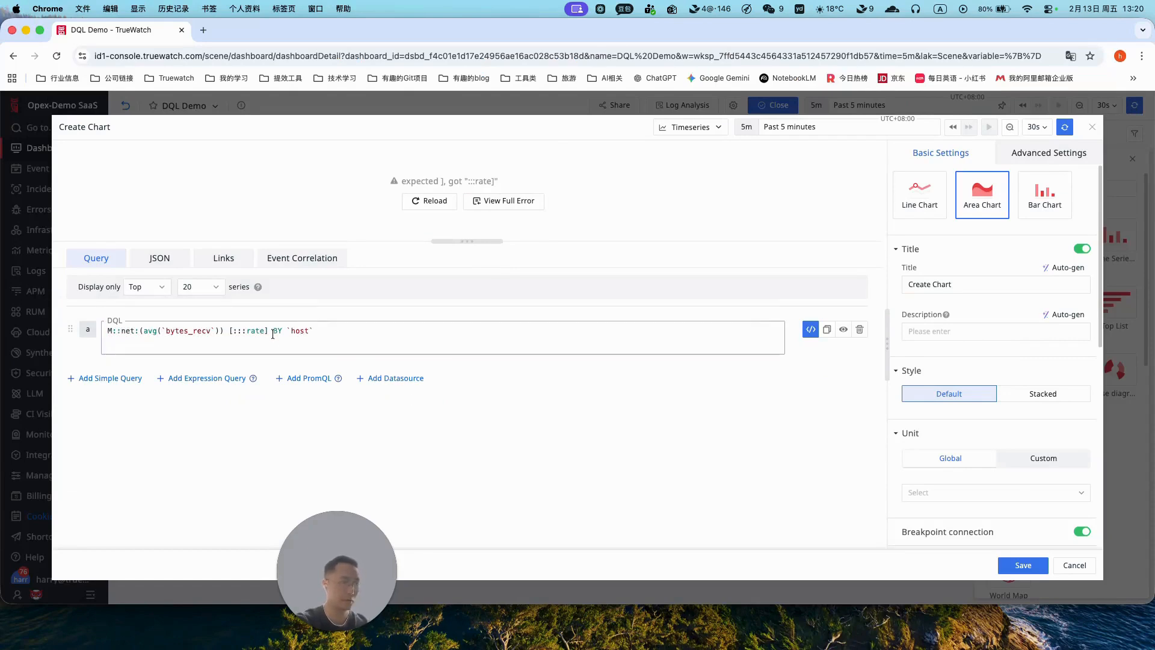
- Remove the [:::rate] rollup from the DQL query, run it, and enlarge the chart preview
drag(272, 334, 228, 336)
key(BackSpace)
click(682, 385)
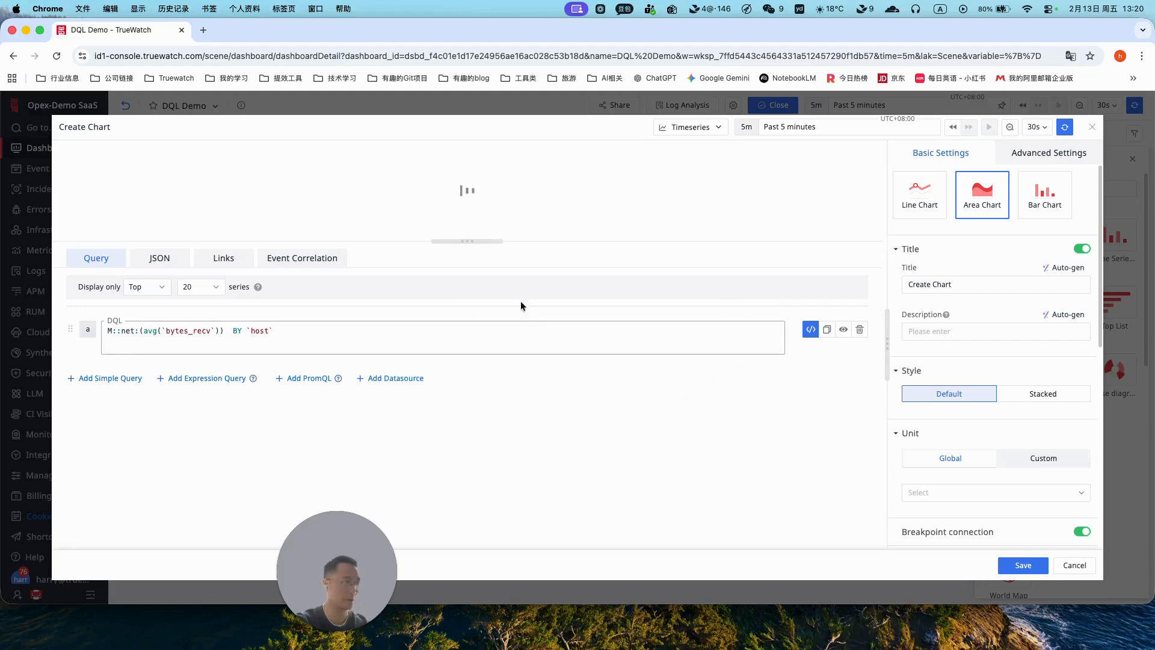
drag(472, 241, 498, 398)
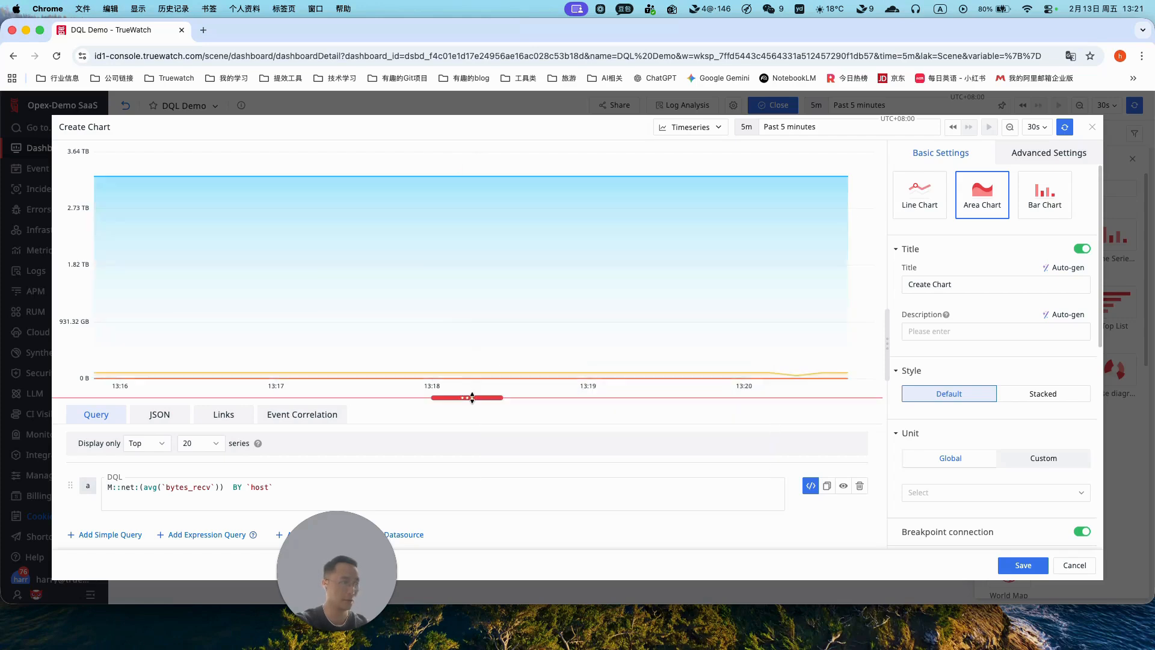
- Shrink the chart preview and insert [:::rate] before the BY clause of the DQL query
drag(468, 398, 475, 289)
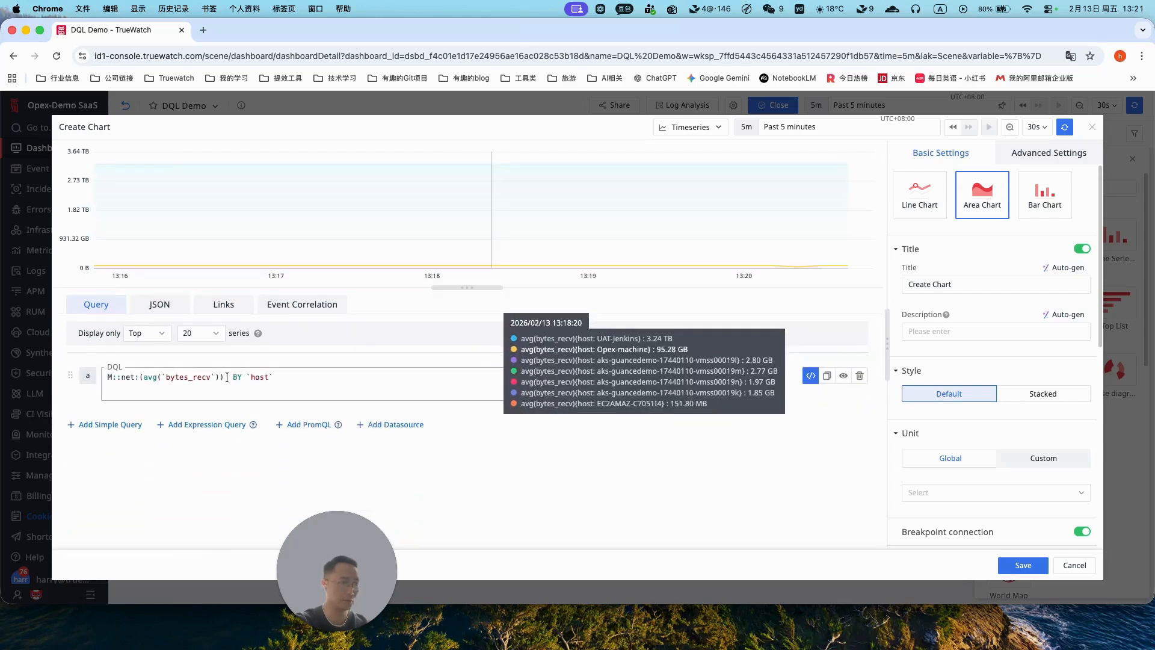
text([:::rate])
click(492, 445)
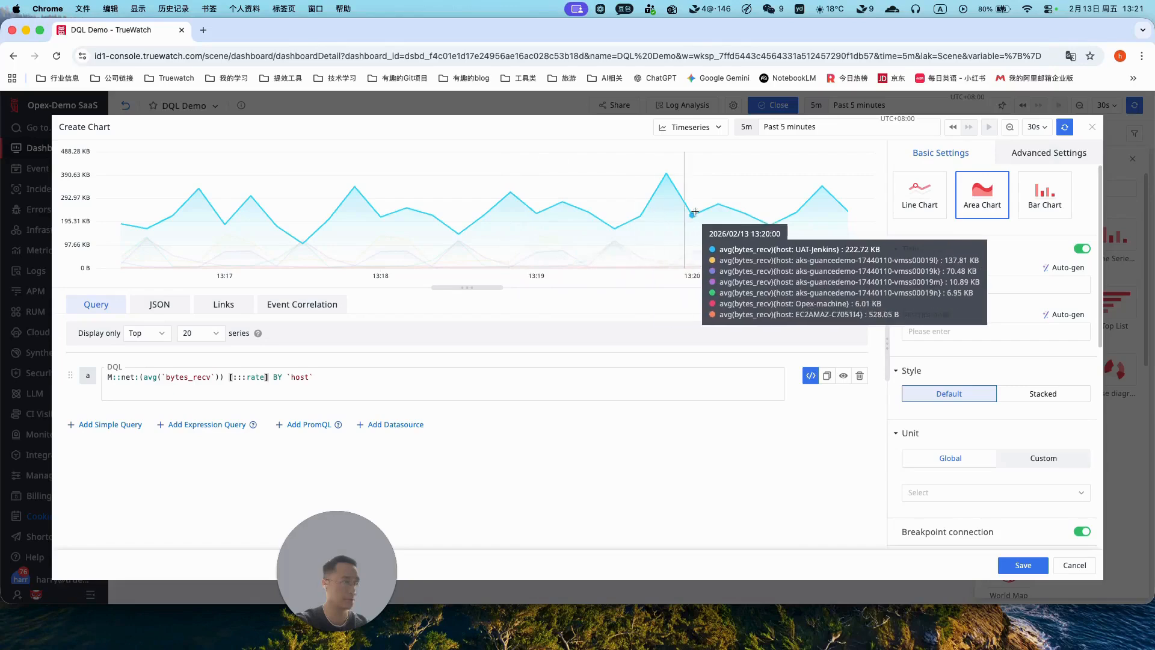
- Switch to PowerPoint, open the Scenario 3: Using Arithmetic slide, and highlight the bytes_read plus bytes_written expression in its query
key(super+Tab)
scroll(100, 426, down, 2)
click(79, 489)
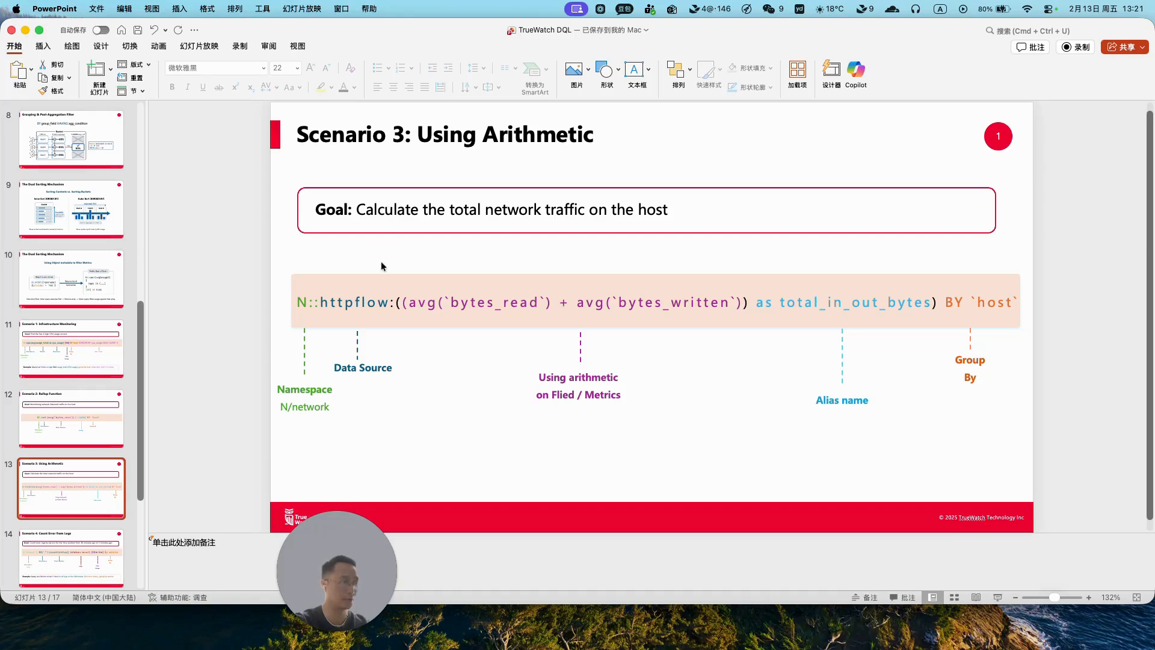
click(392, 299)
click(348, 344)
click(406, 302)
drag(404, 302, 740, 302)
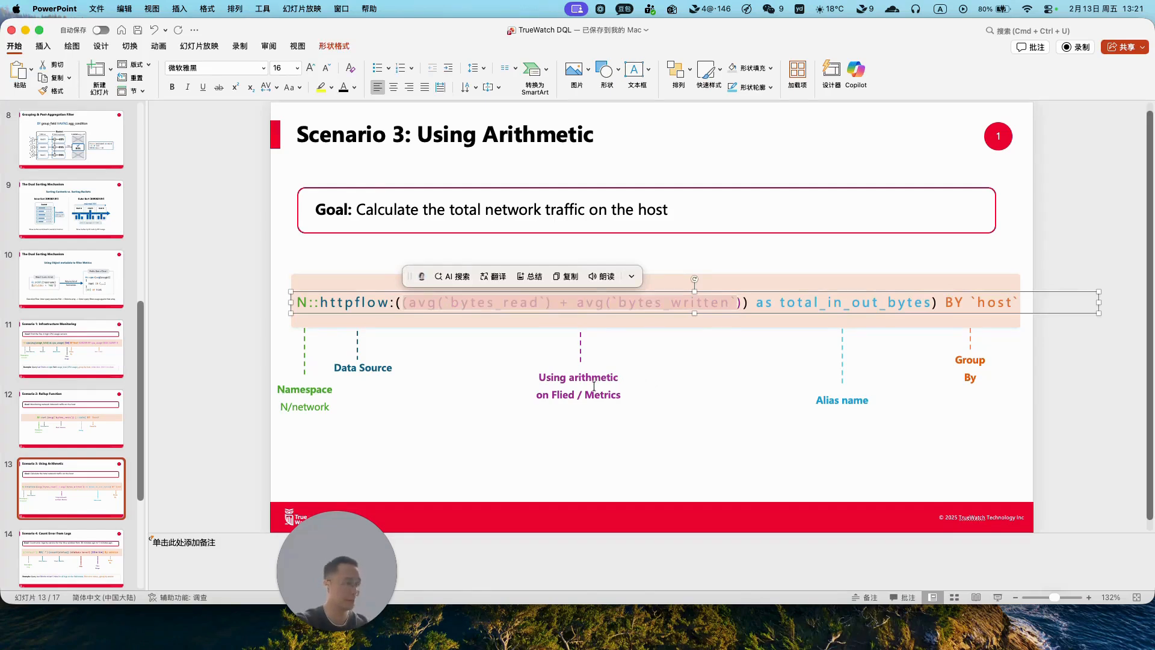
click(520, 305)
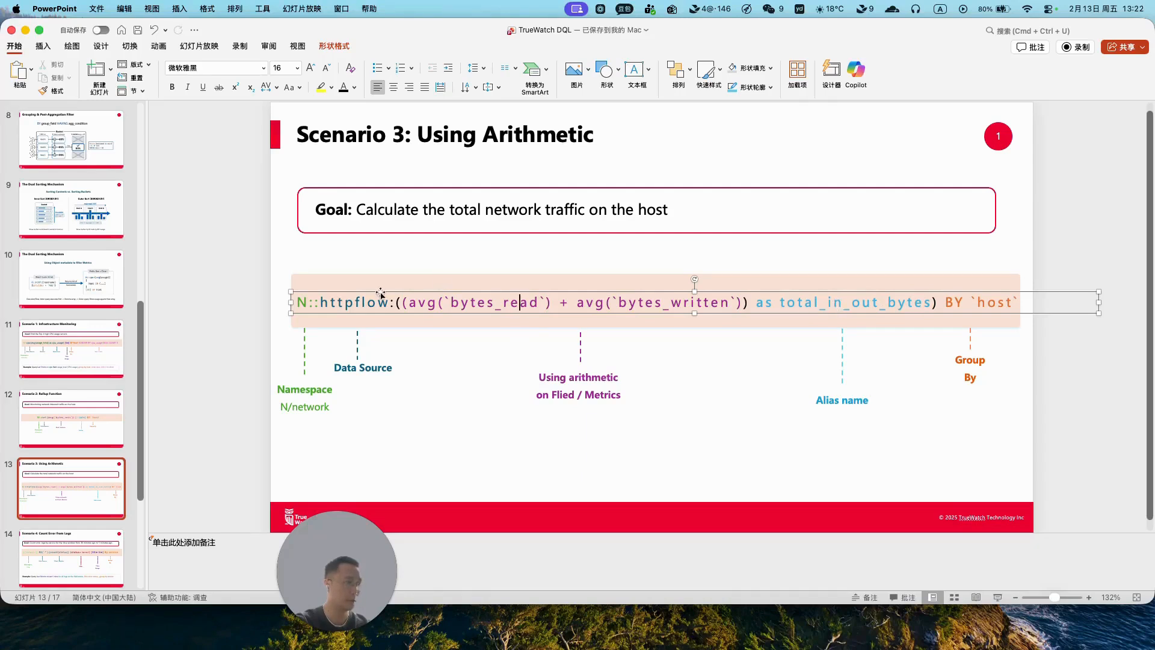
- Replace the chart's DQL in Chrome with the slide's N::httpflow:((avg(`bytes_read`) + avg(`bytes_written`)) as total_in_out_bytes) BY `host` query and enlarge the preview
drag(295, 302, 1022, 301)
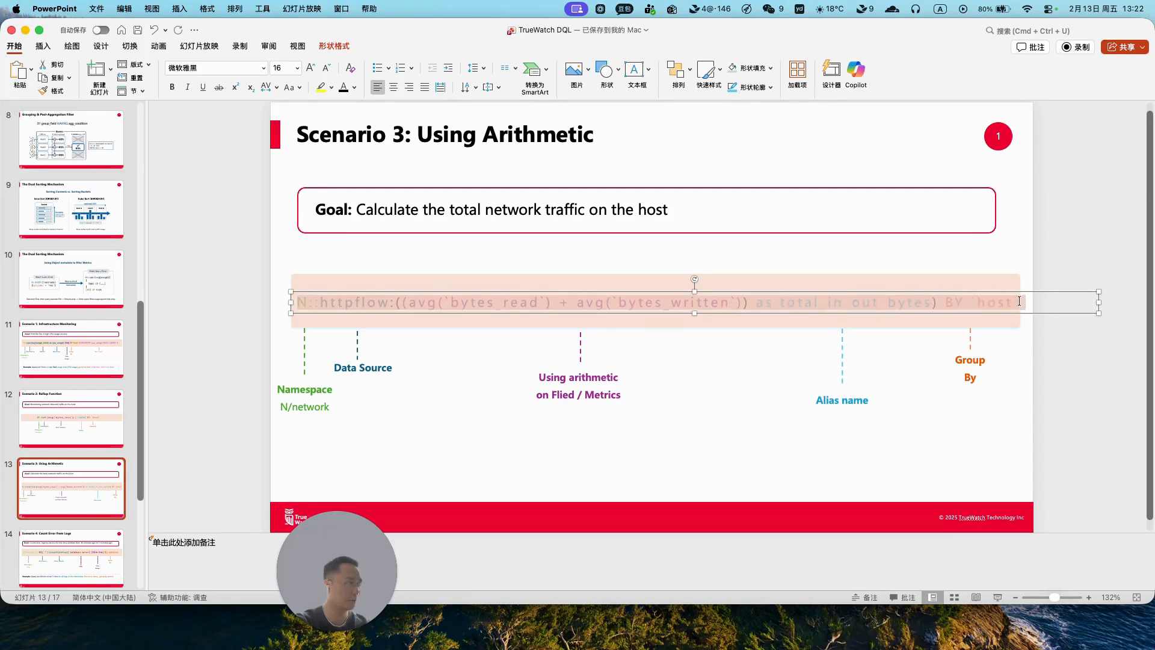
key(super+Tab)
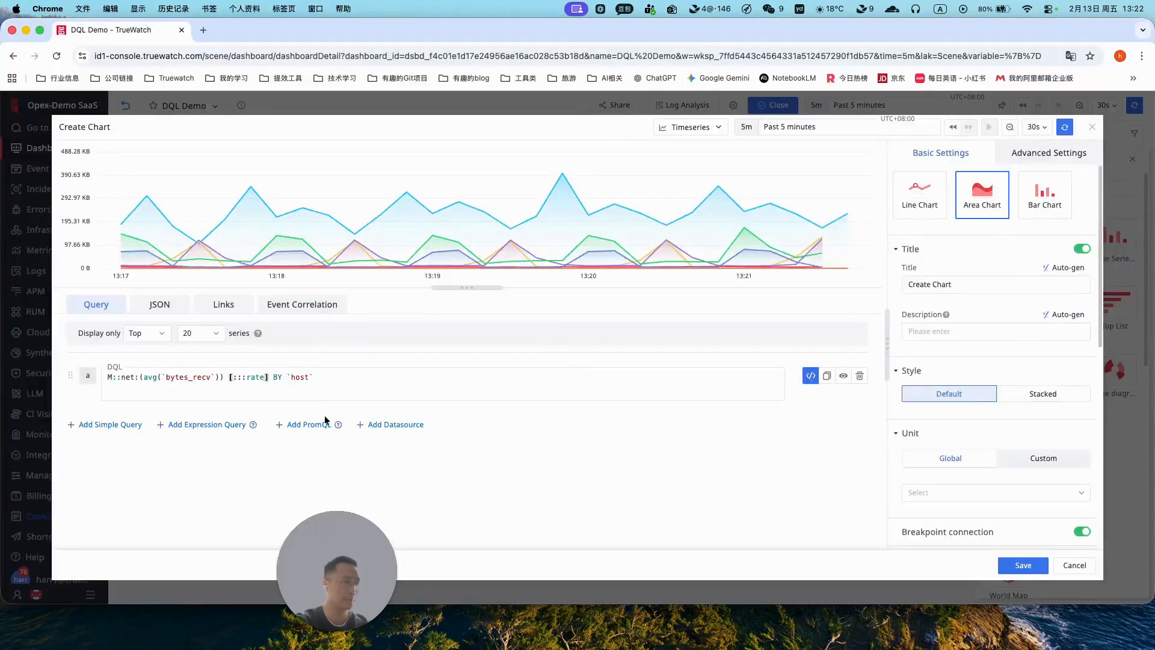
drag(315, 377, 103, 380)
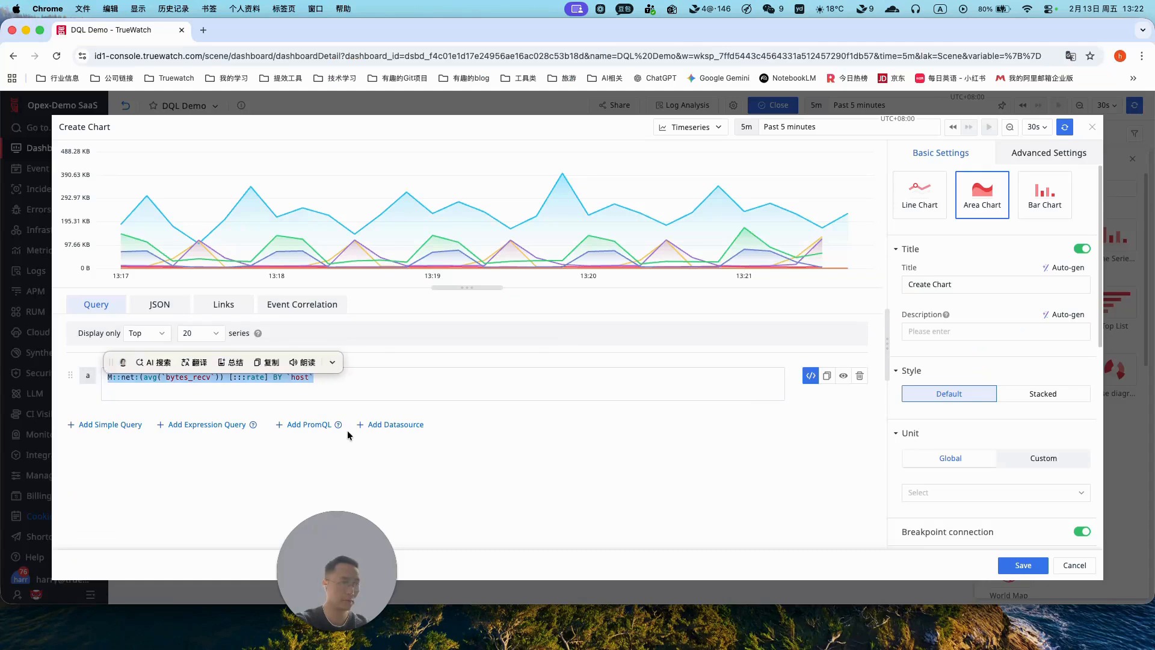
key(super+v)
click(523, 402)
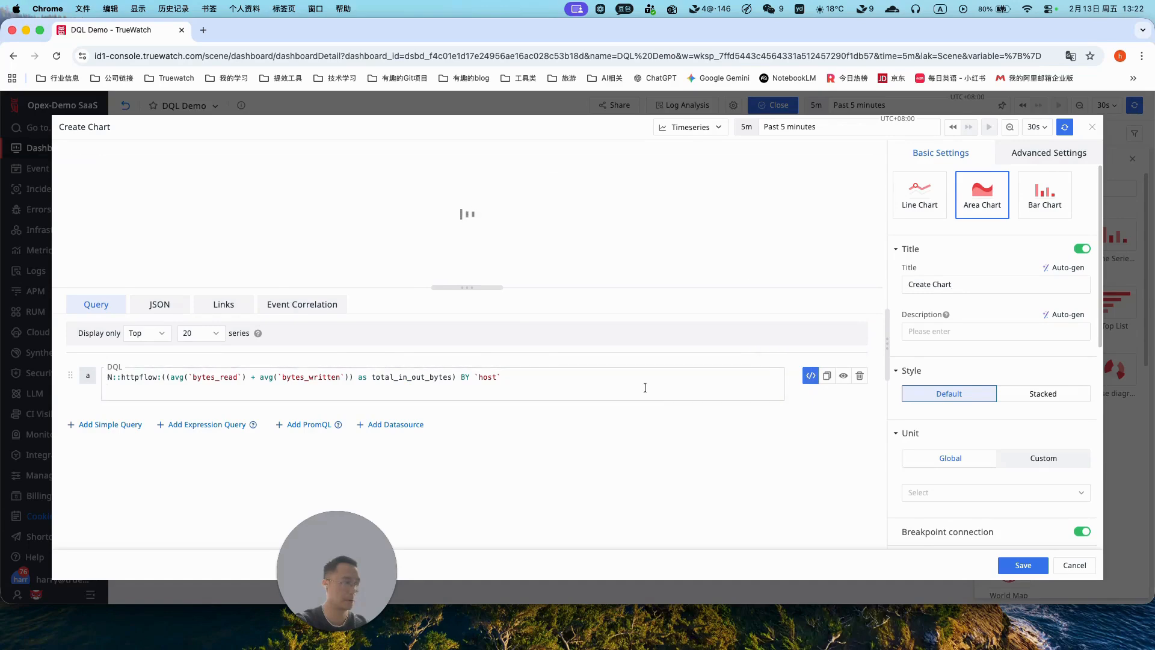
drag(466, 288, 467, 338)
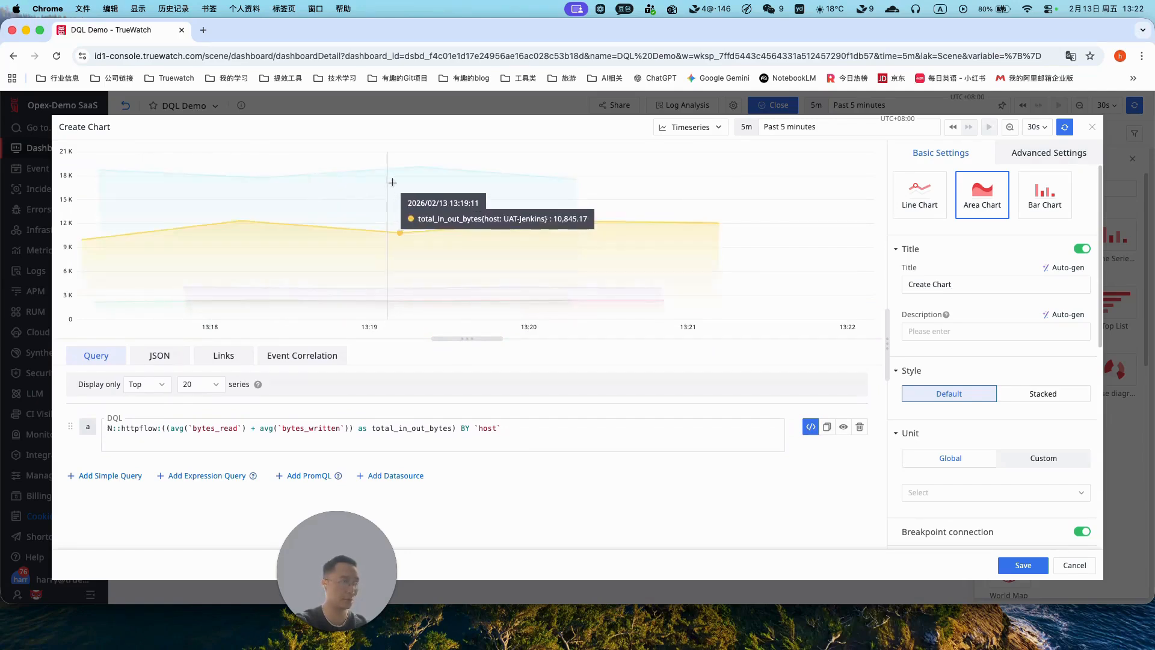
- Set the chart's global unit to Data Size Kb
scroll(965, 269, down, 5)
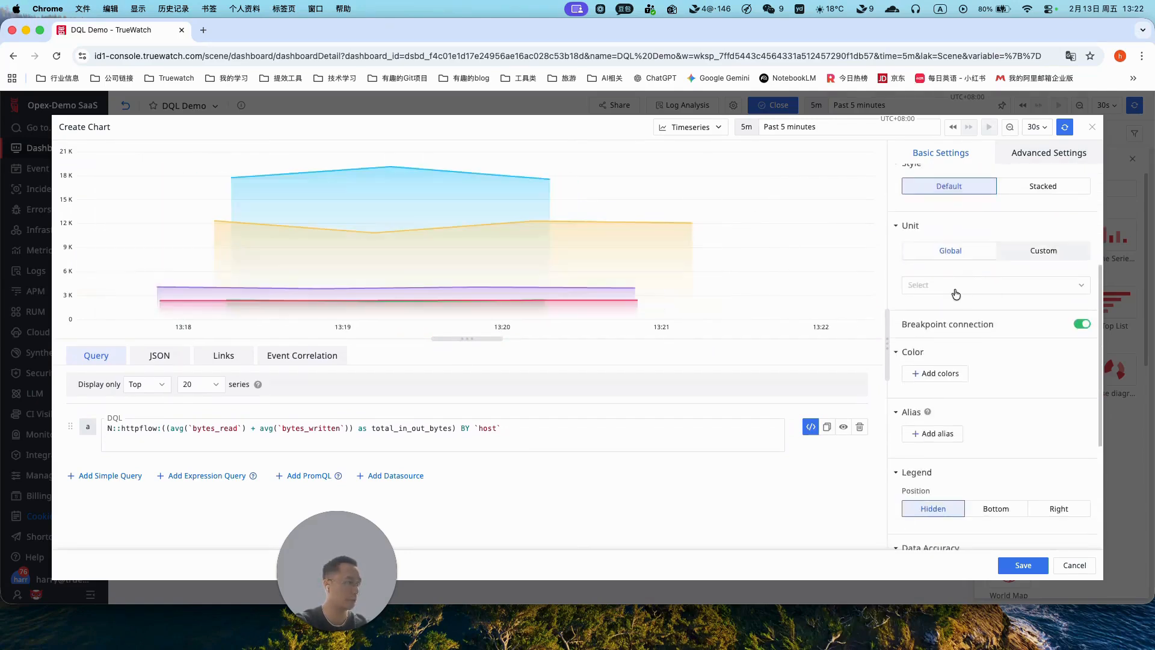
scroll(956, 297, down, 3)
scroll(955, 335, up, 4)
click(941, 311)
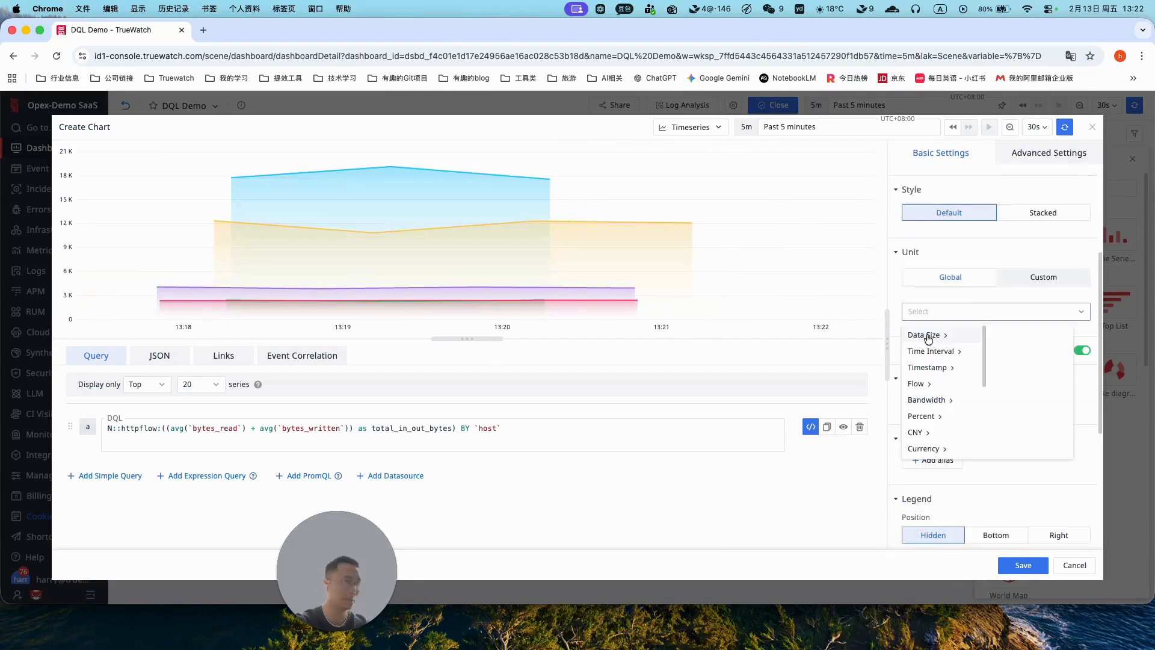
mouse_move(929, 339)
click(1016, 350)
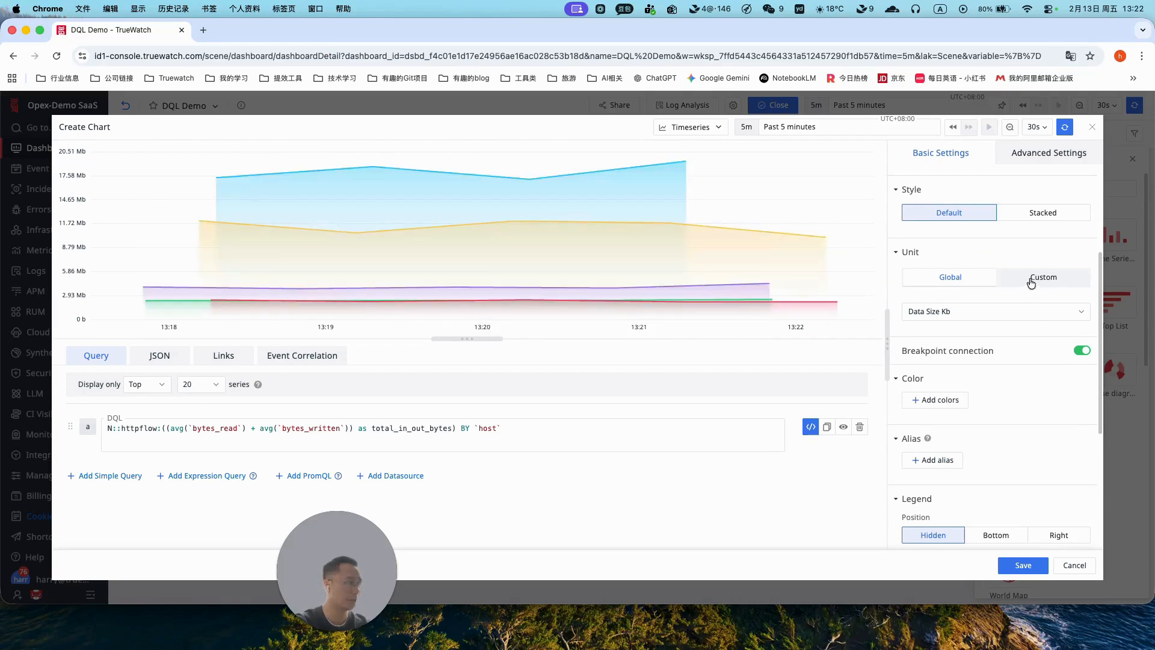
- Set the chart's legend position to Bottom
scroll(1026, 310, down, 5)
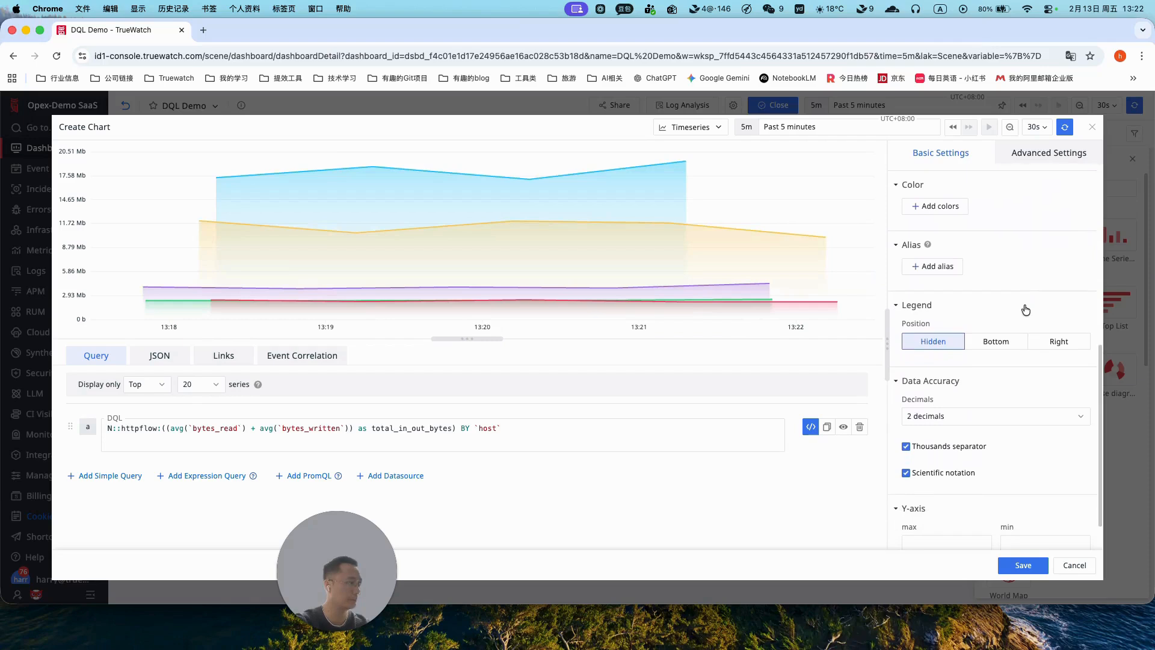
click(1001, 340)
scroll(974, 337, down, 2)
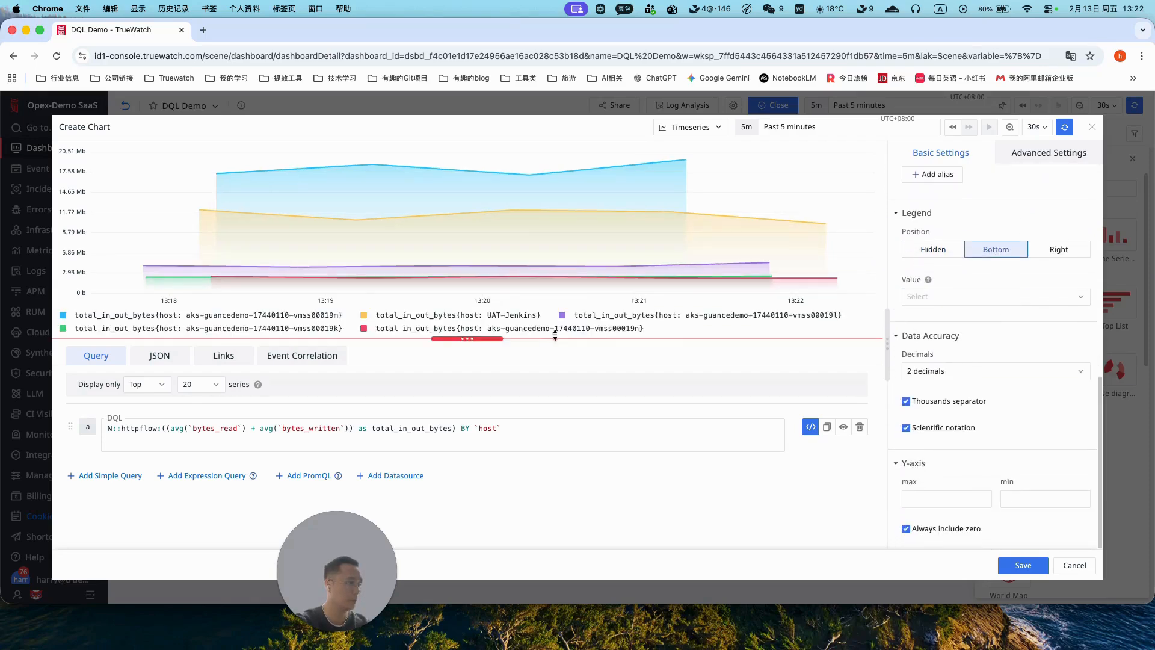
- Add the alias {{host}} for the total_in_out_bytes series, collapse the alias settings, and enlarge the chart preview
scroll(1023, 331, up, 3)
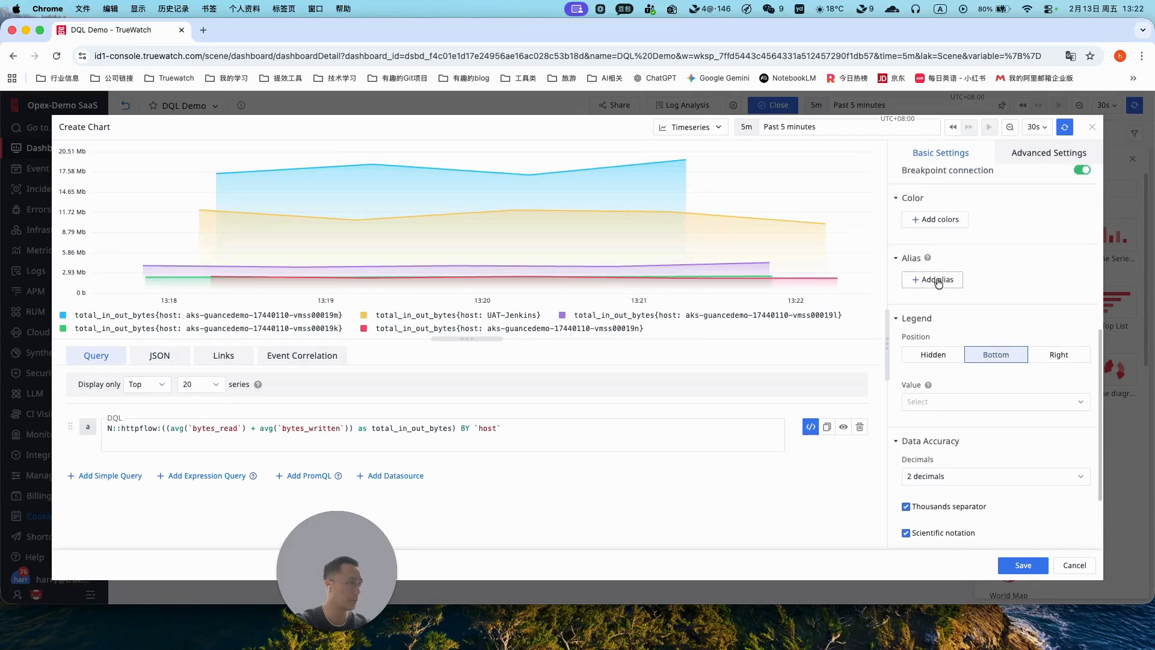
click(946, 280)
click(950, 287)
click(947, 301)
click(1031, 281)
text({{}})
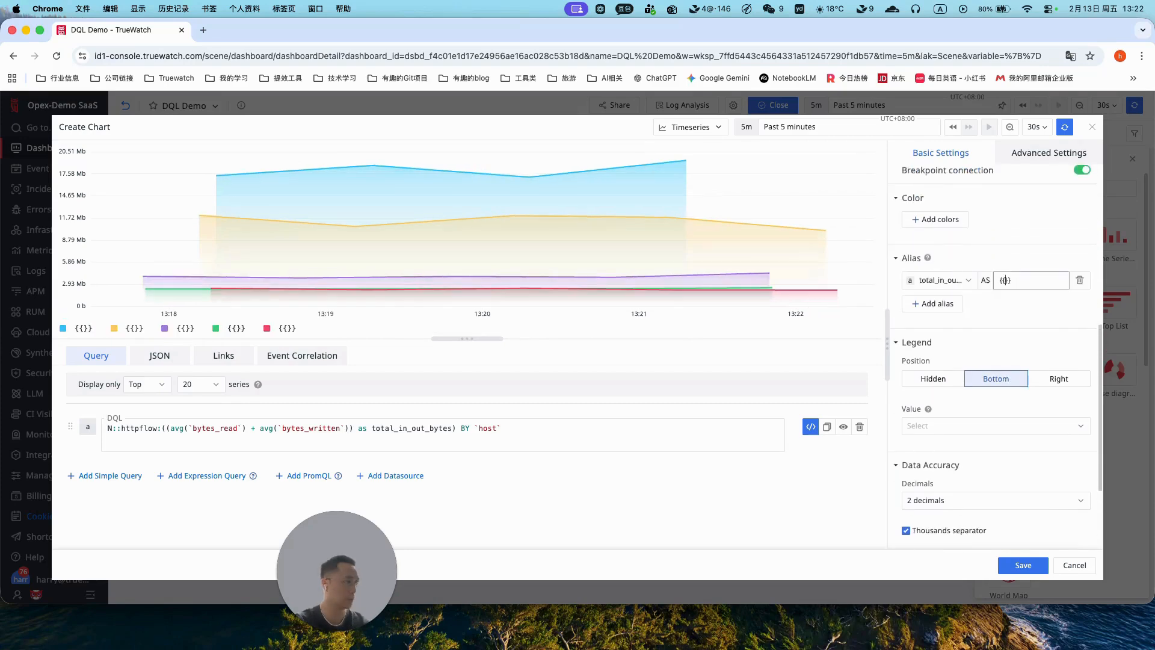
key(Left)
key(Left)
text(host)
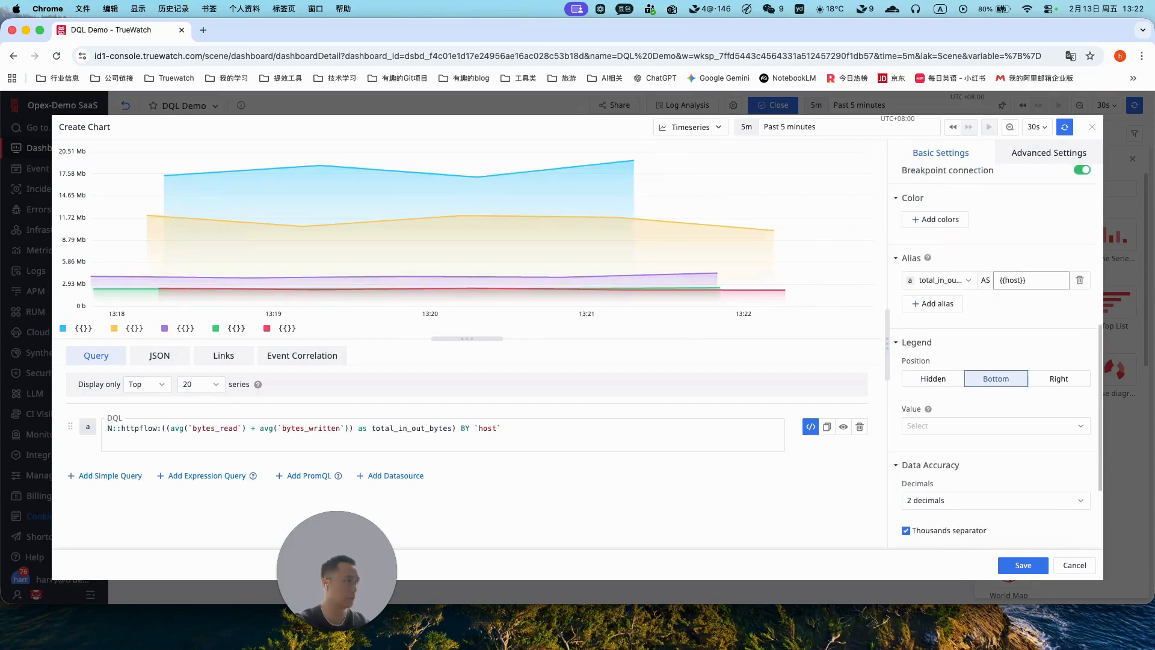
click(910, 258)
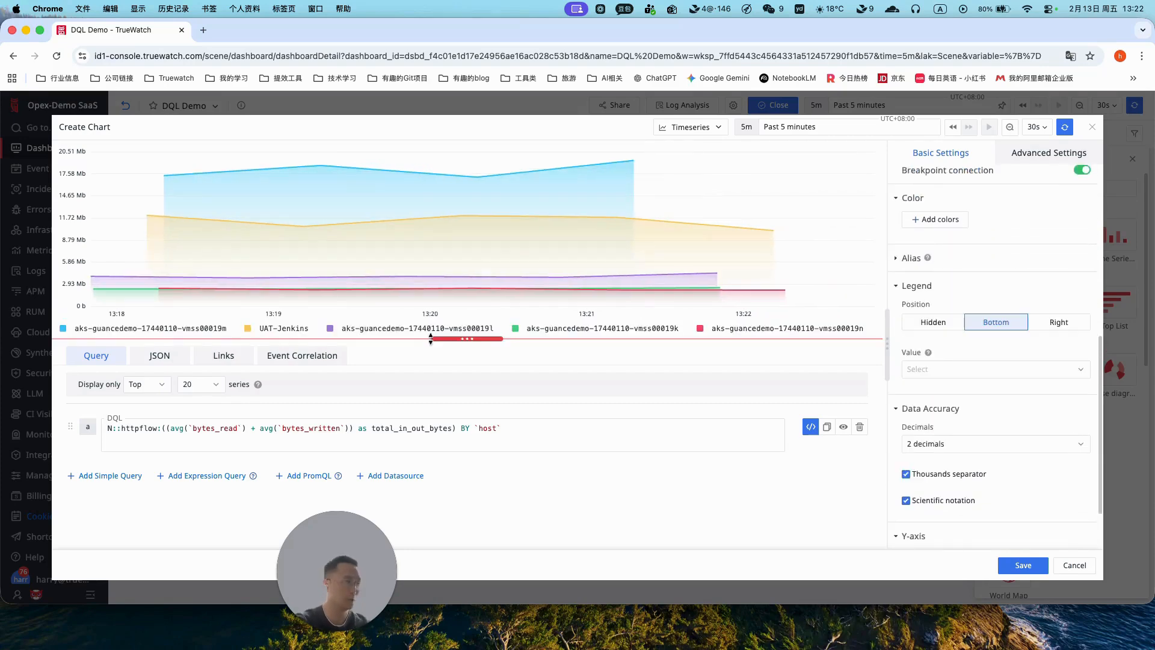
drag(430, 338, 430, 387)
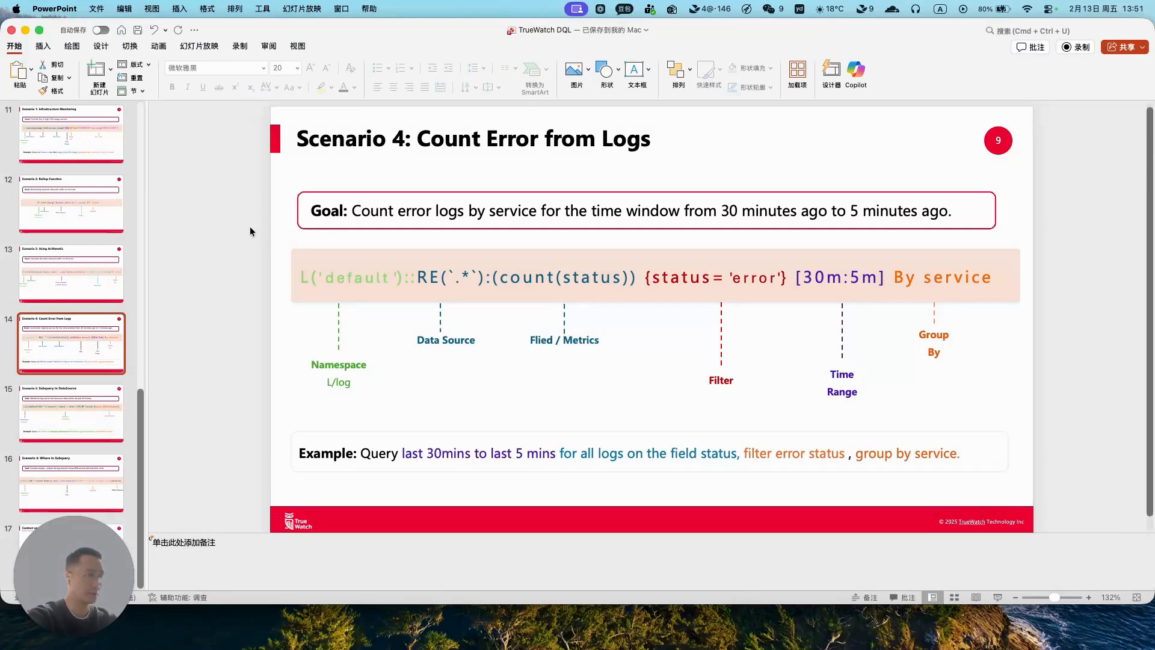
drag(98, 541, 255, 536)
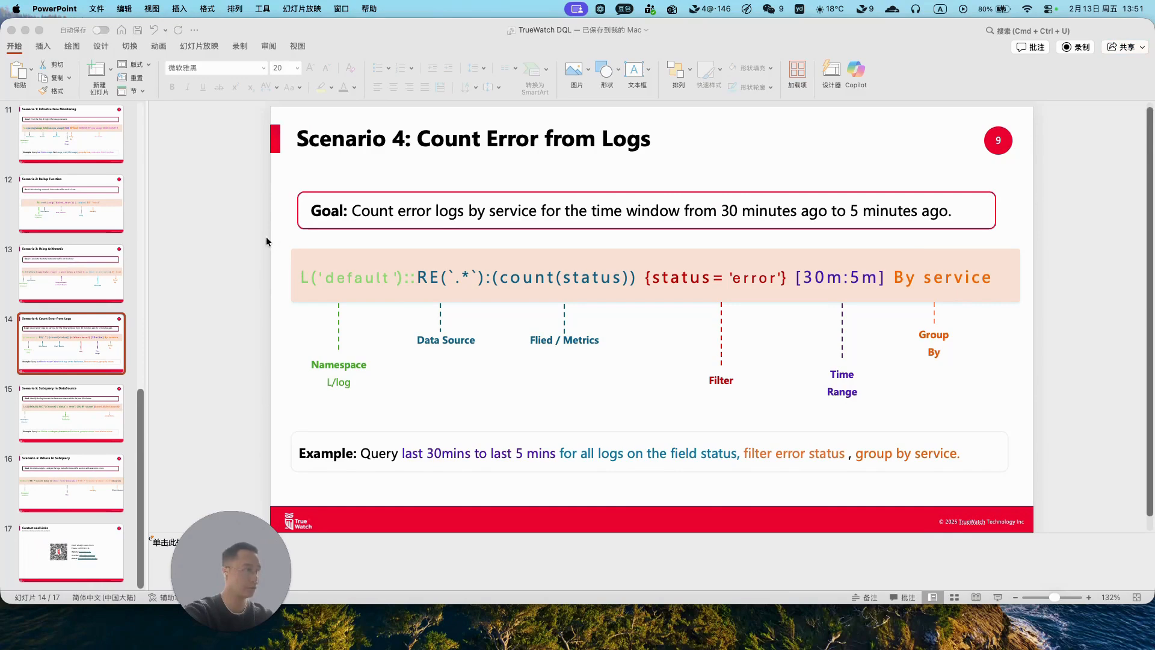